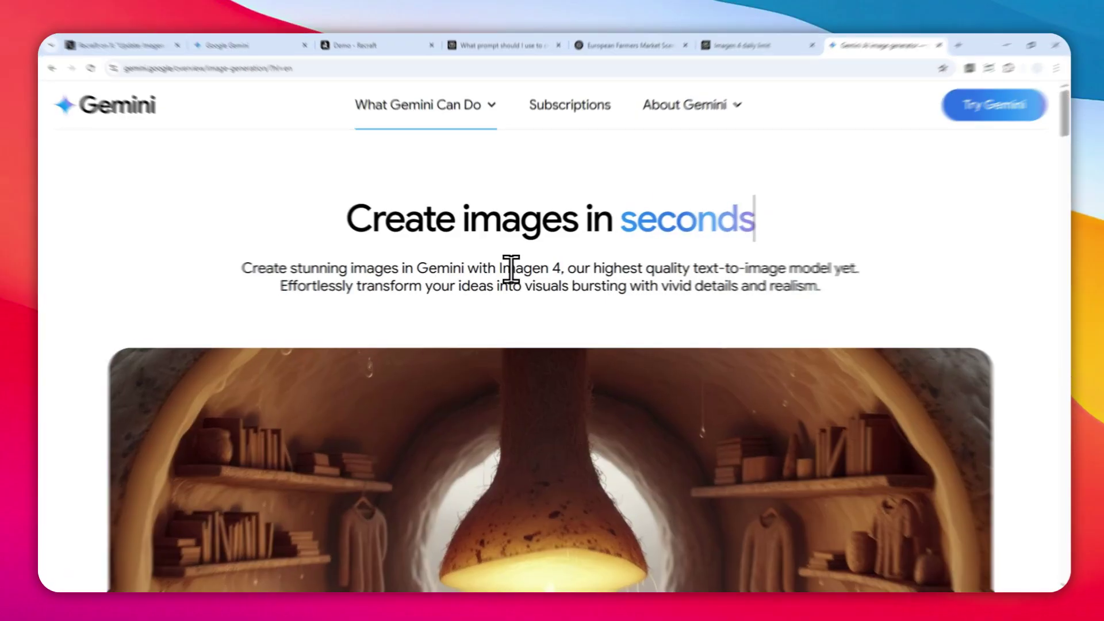
- Read the Imagen 4 overview and showcase, then view Gemini's generated farmers' market image
{"action": "left_click_drag", "start_coordinate": [495, 268], "coordinate": [566, 267]}
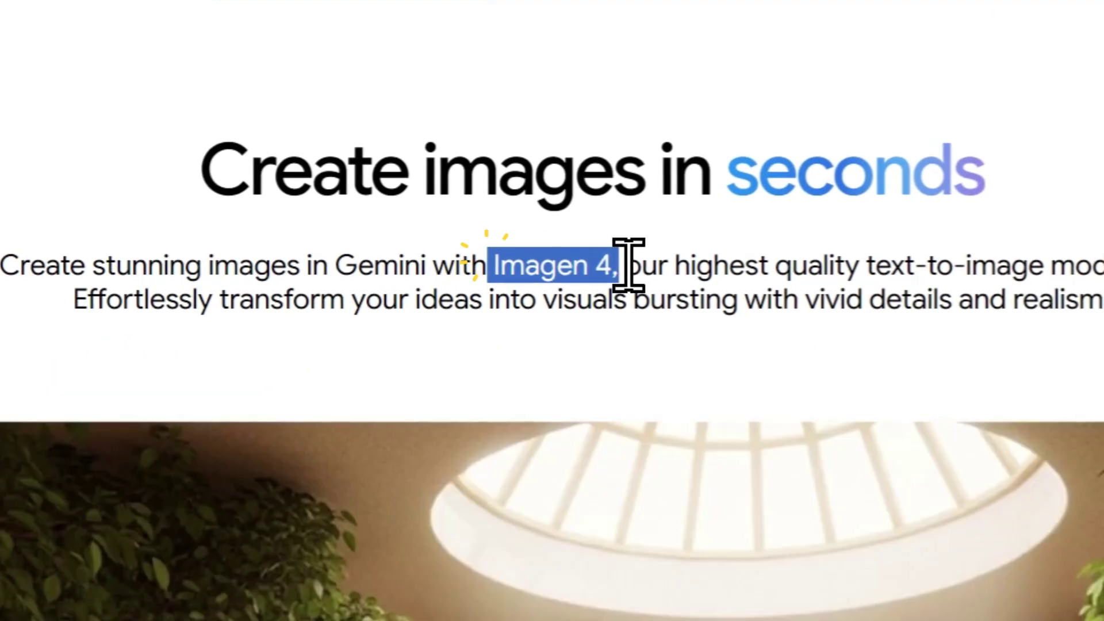
{"action": "scroll", "coordinate": [598, 389], "scroll_direction": "down", "scroll_amount": 5}
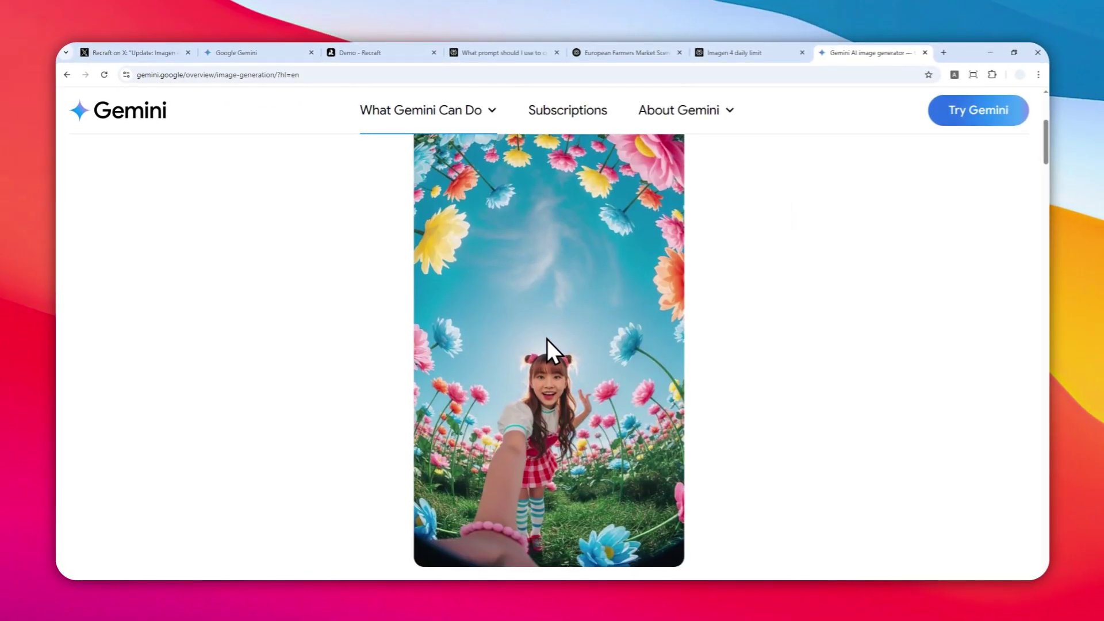
{"action": "scroll", "coordinate": [546, 340], "scroll_direction": "down", "scroll_amount": 10}
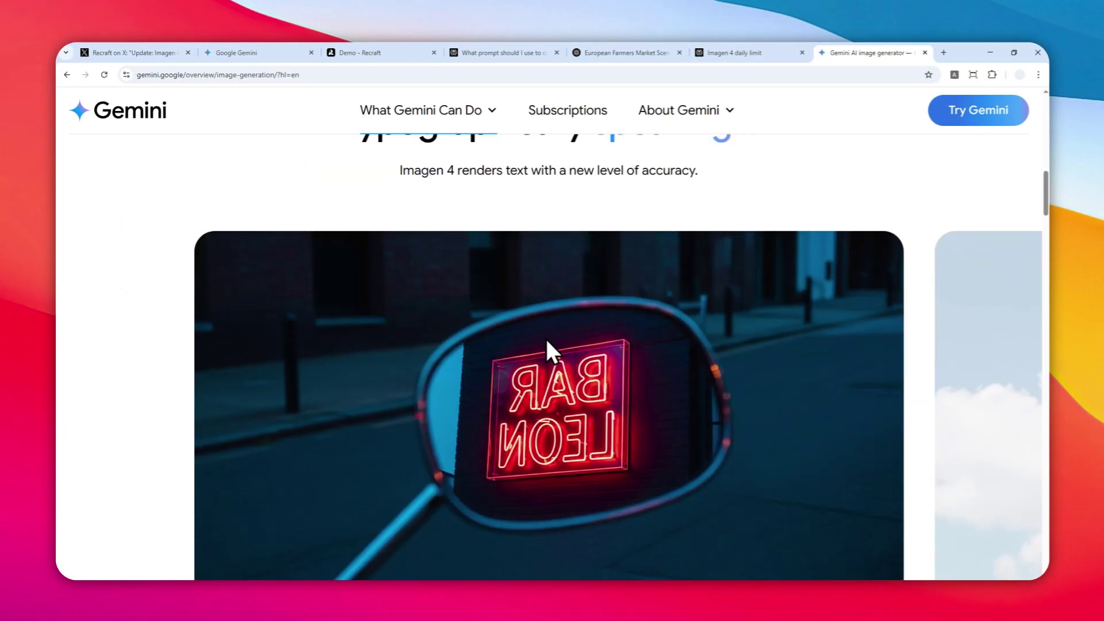
{"action": "scroll", "coordinate": [545, 336], "scroll_direction": "down", "scroll_amount": 3}
{"action": "scroll", "coordinate": [556, 280], "scroll_direction": "up", "scroll_amount": 1}
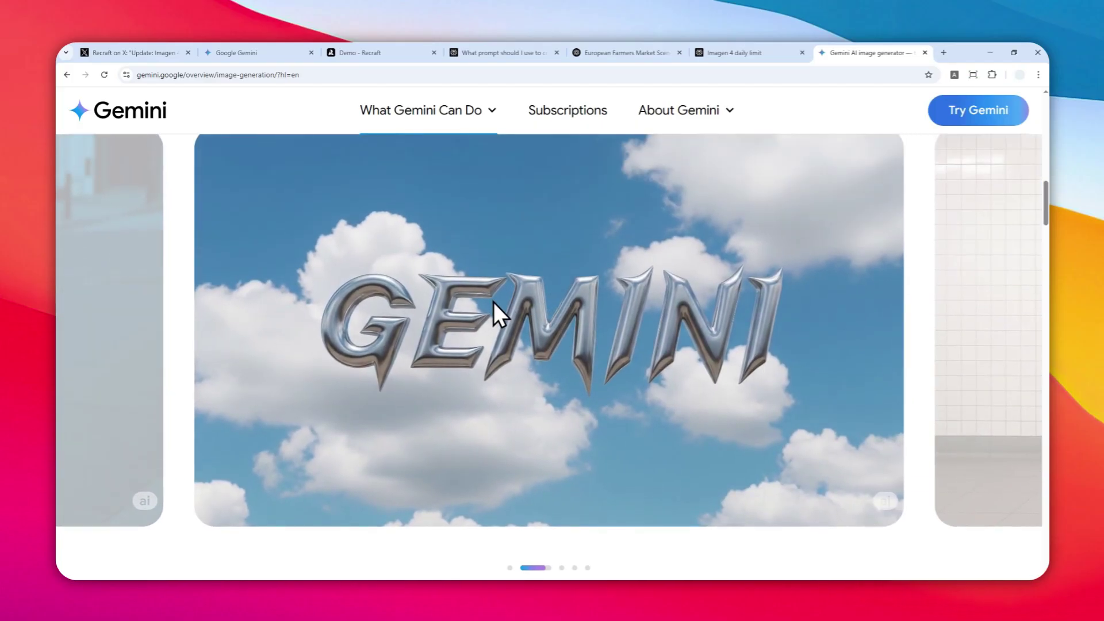
{"action": "left_click", "coordinate": [247, 53]}
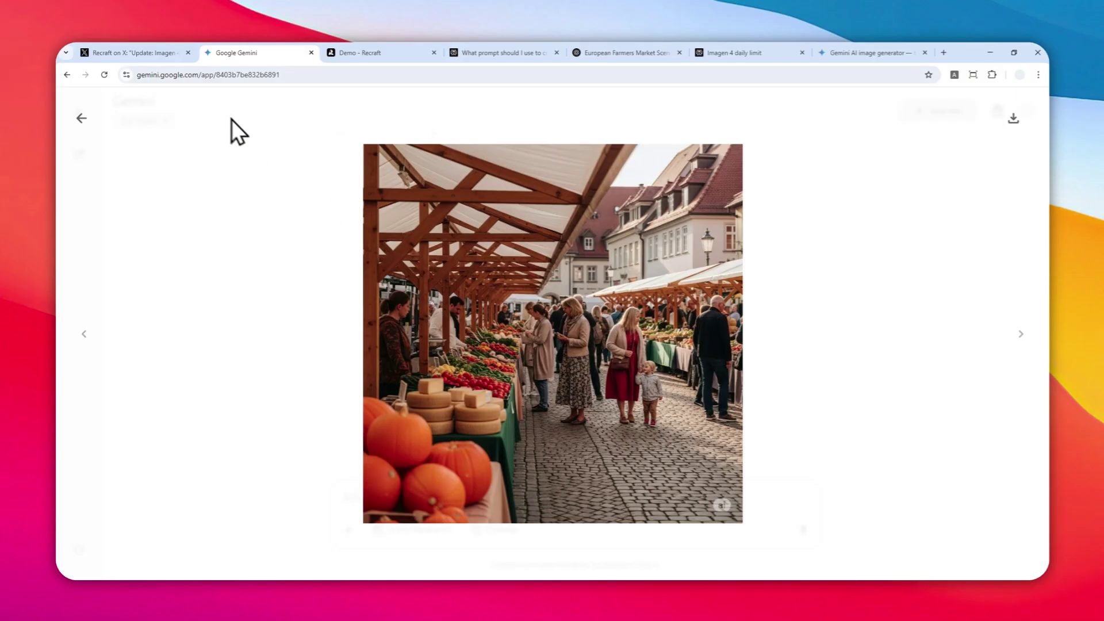
- Switch to Recraft's X post announcing Imagen 4 for all users, including Free plan
{"action": "left_click", "coordinate": [138, 52]}
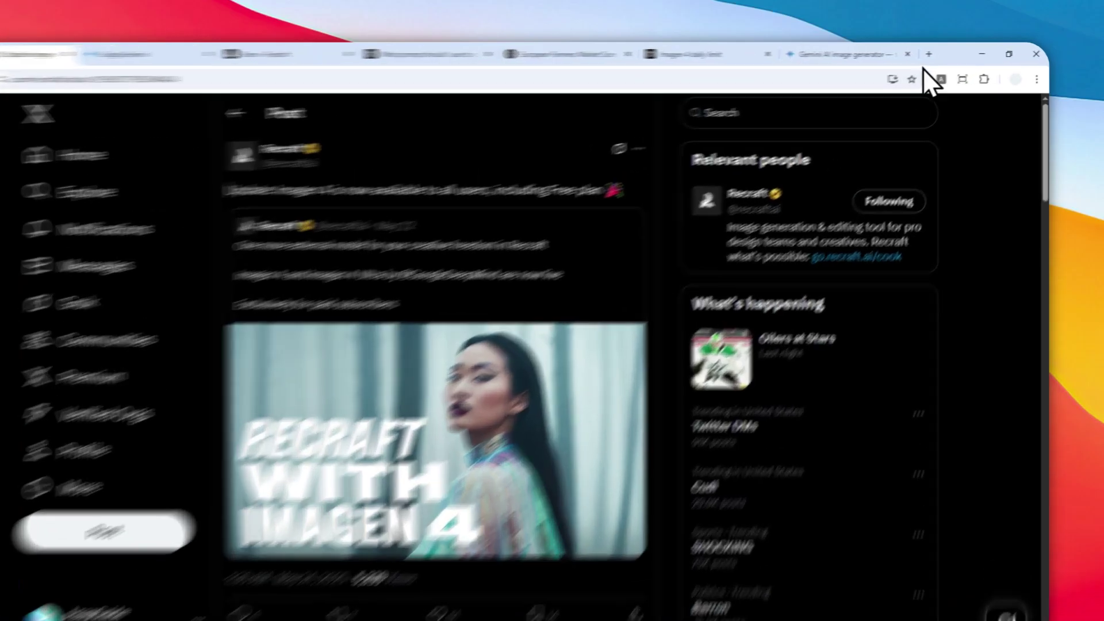
- Open recraft.ai/projects in a new tab and start an empty, untitled project
{"action": "left_click", "coordinate": [942, 53]}
{"action": "type", "text": "recraft.ai/projects"}
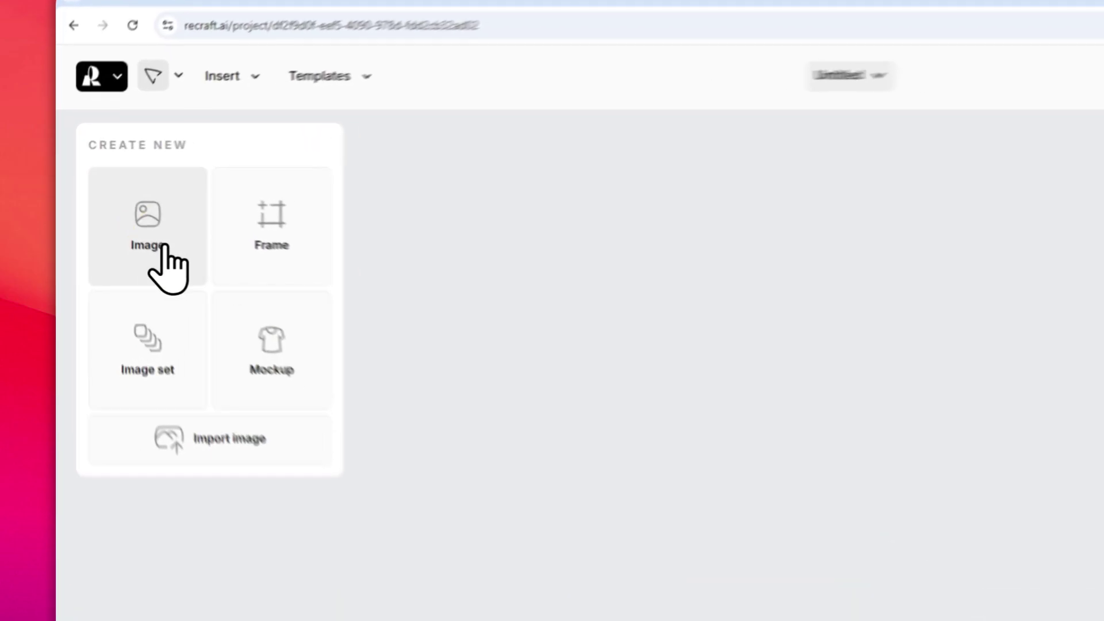
- Add a 1024×1024 image frame and filter the model library to External models like Imagen 4
{"action": "left_click", "coordinate": [114, 208]}
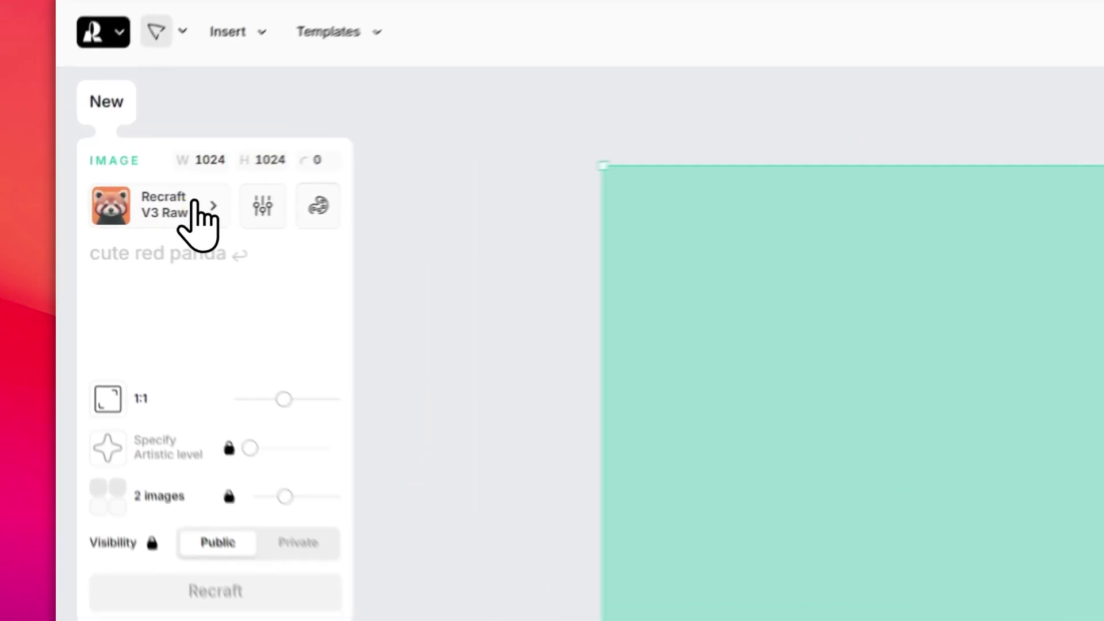
{"action": "left_click", "coordinate": [141, 210]}
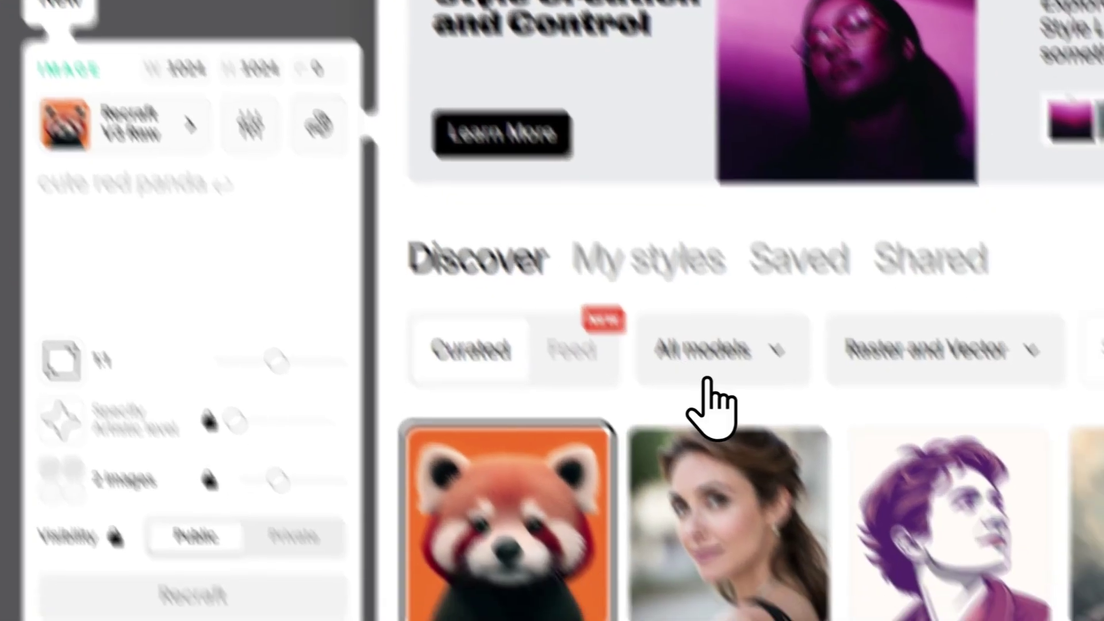
{"action": "left_click", "coordinate": [770, 432]}
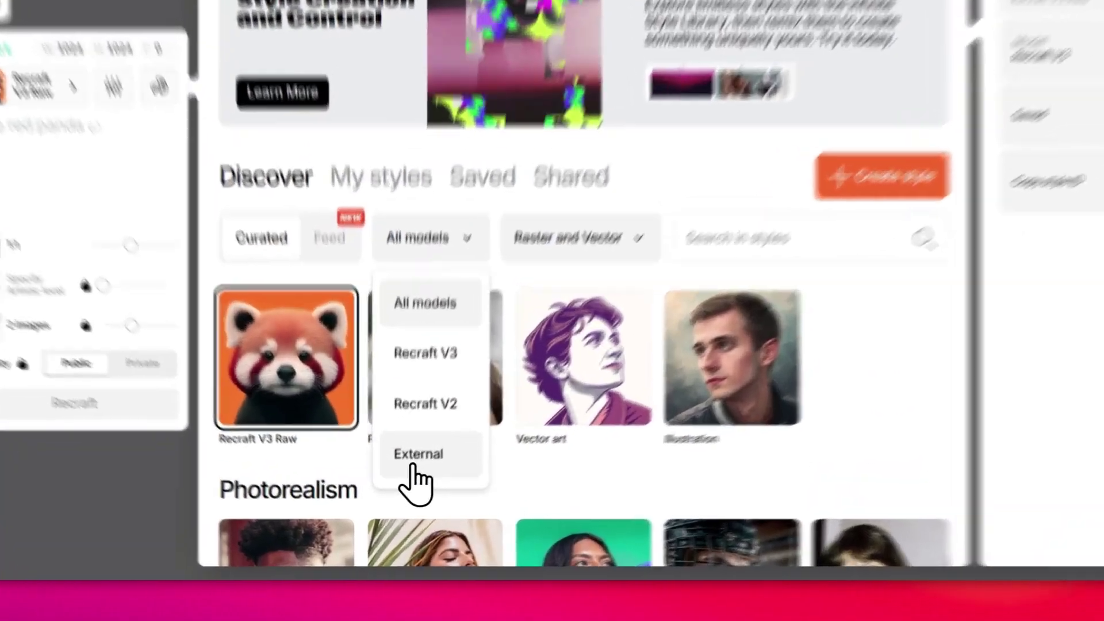
{"action": "left_click", "coordinate": [412, 497]}
{"action": "scroll", "coordinate": [603, 299], "scroll_direction": "down", "scroll_amount": 2}
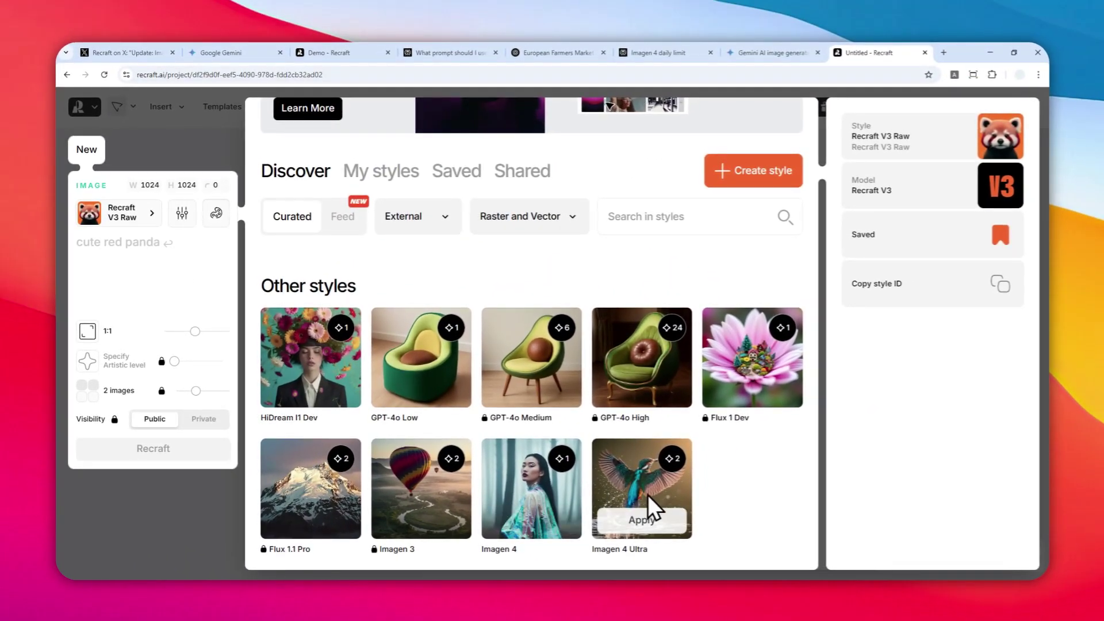
{"action": "mouse_move", "coordinate": [528, 501]}
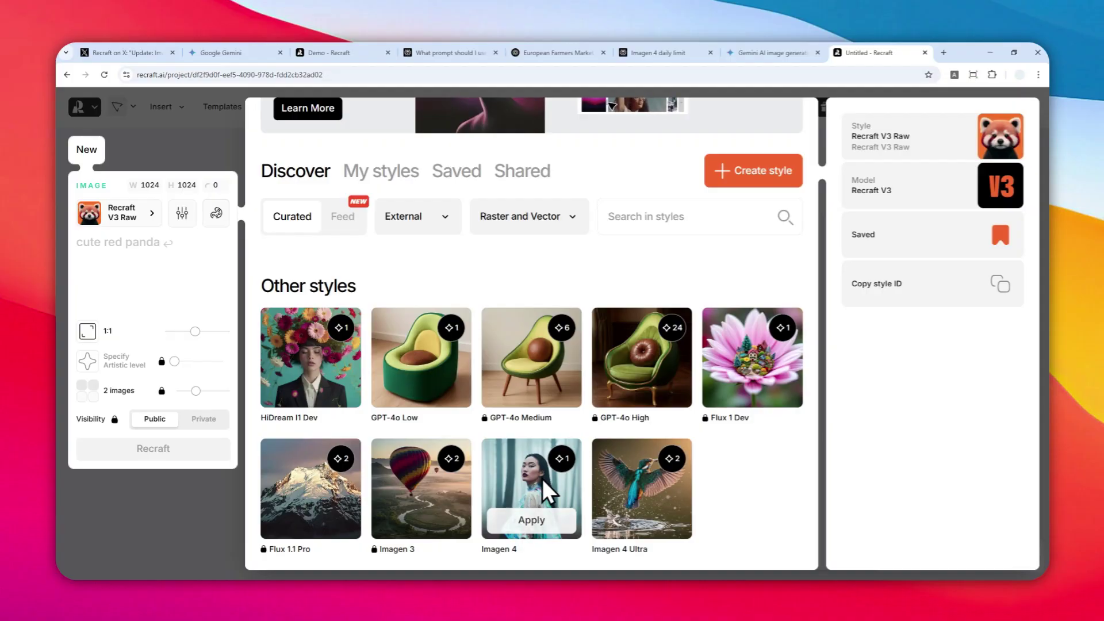
{"action": "mouse_move", "coordinate": [571, 456]}
{"action": "mouse_move", "coordinate": [642, 496]}
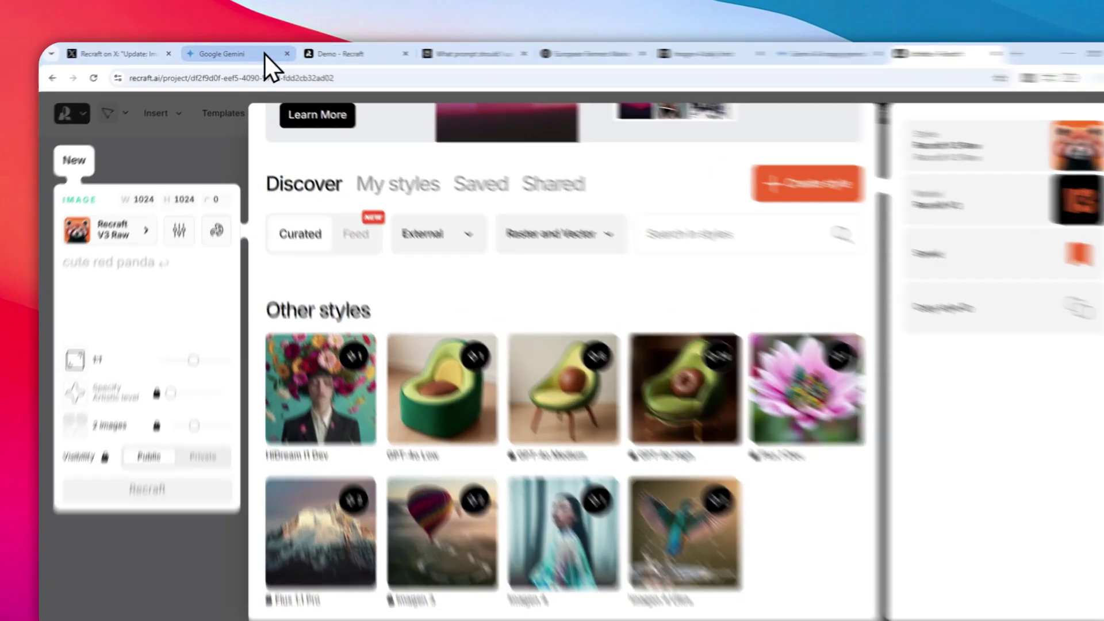
{"action": "left_click", "coordinate": [326, 53]}
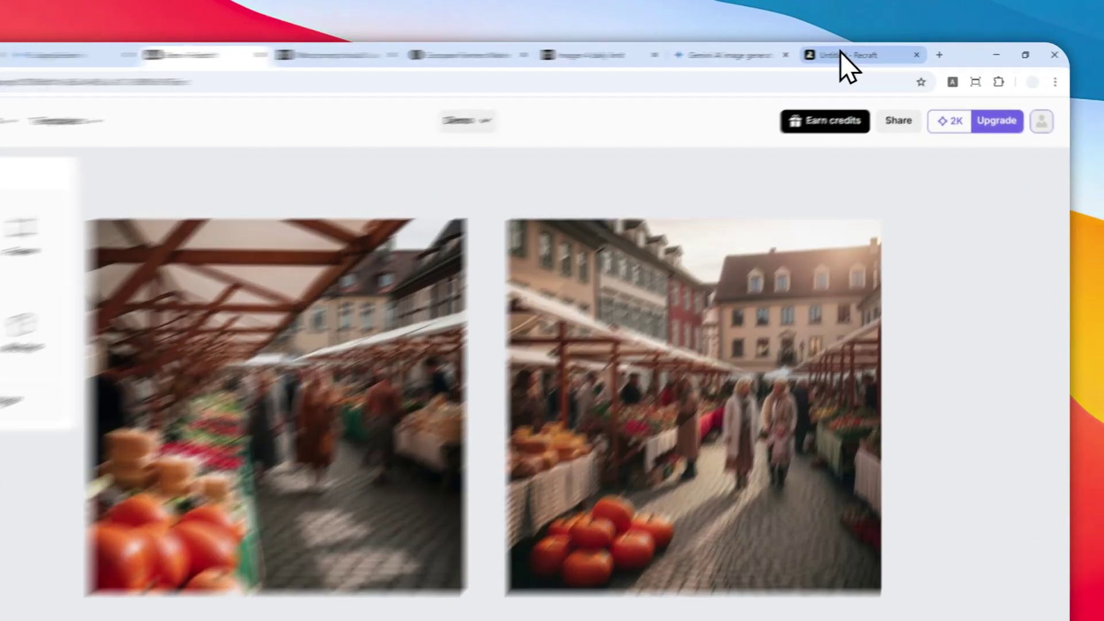
- Back in the untitled Recraft project, apply Imagen 4 as the new frame's model
{"action": "left_click", "coordinate": [862, 52]}
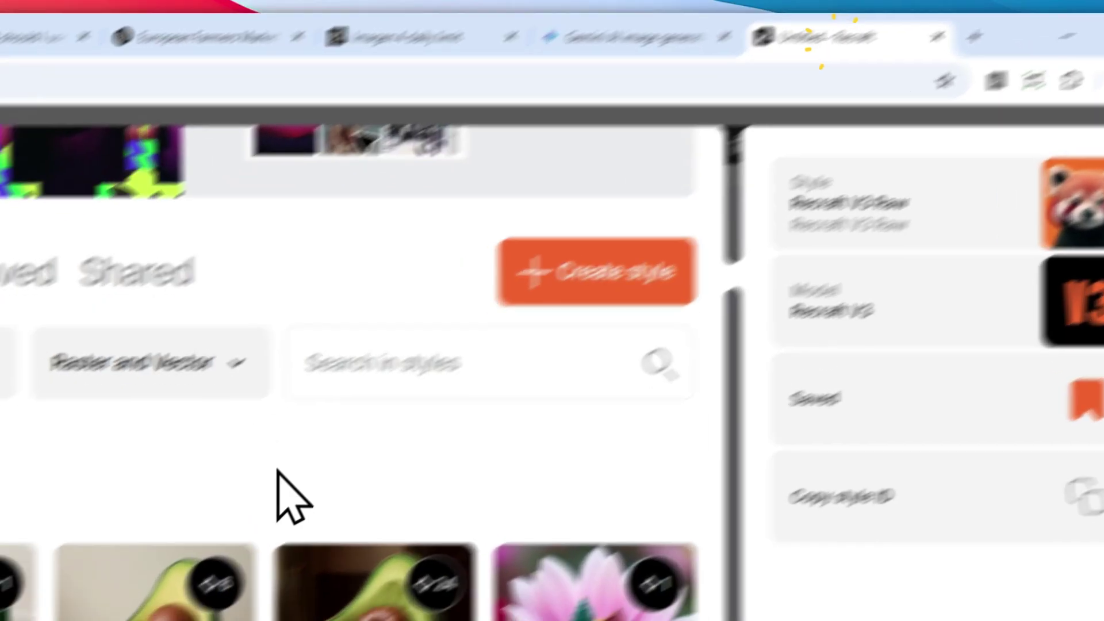
{"action": "mouse_move", "coordinate": [512, 529]}
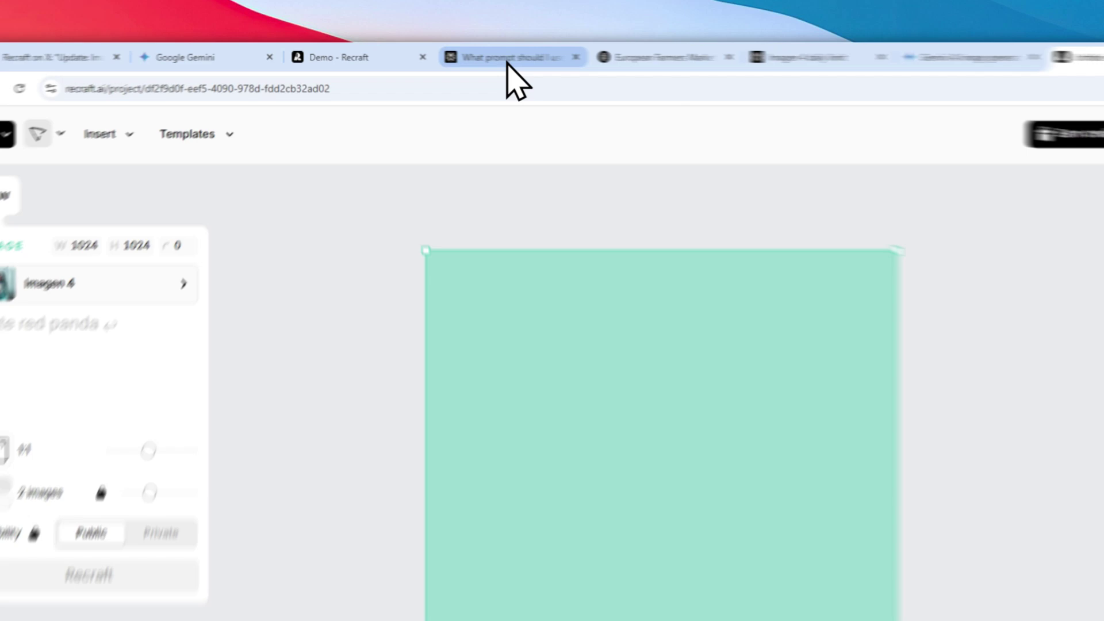
- Copy Perplexity's cinematic neon nighttime Asian street-scene prompt and view its reference image enlarged
{"action": "left_click", "coordinate": [507, 63]}
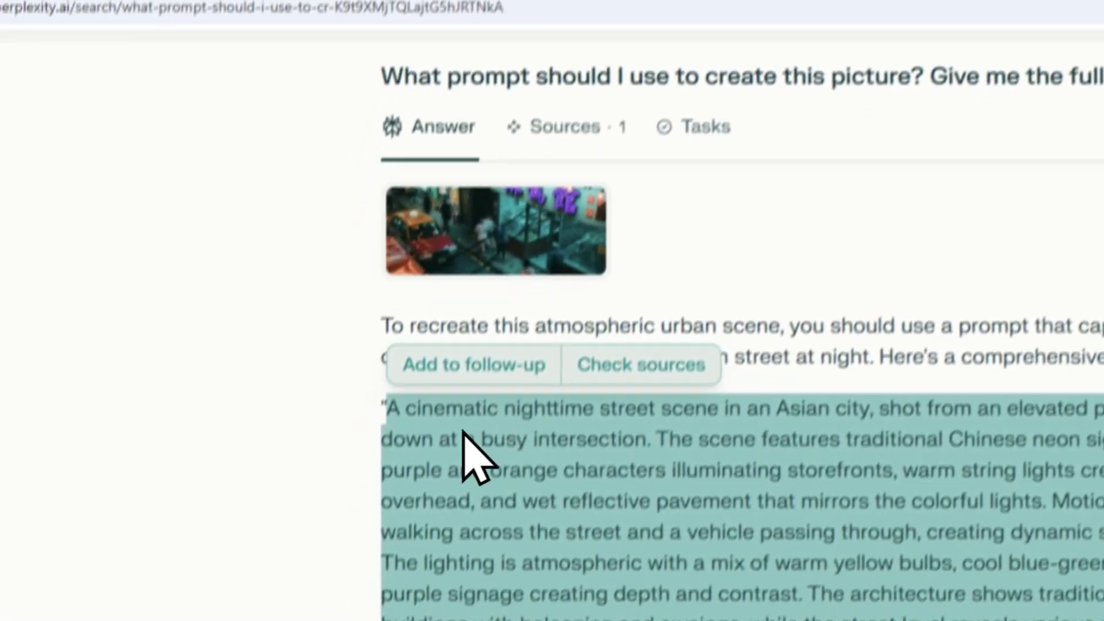
{"action": "right_click", "coordinate": [406, 459]}
{"action": "left_click", "coordinate": [532, 414]}
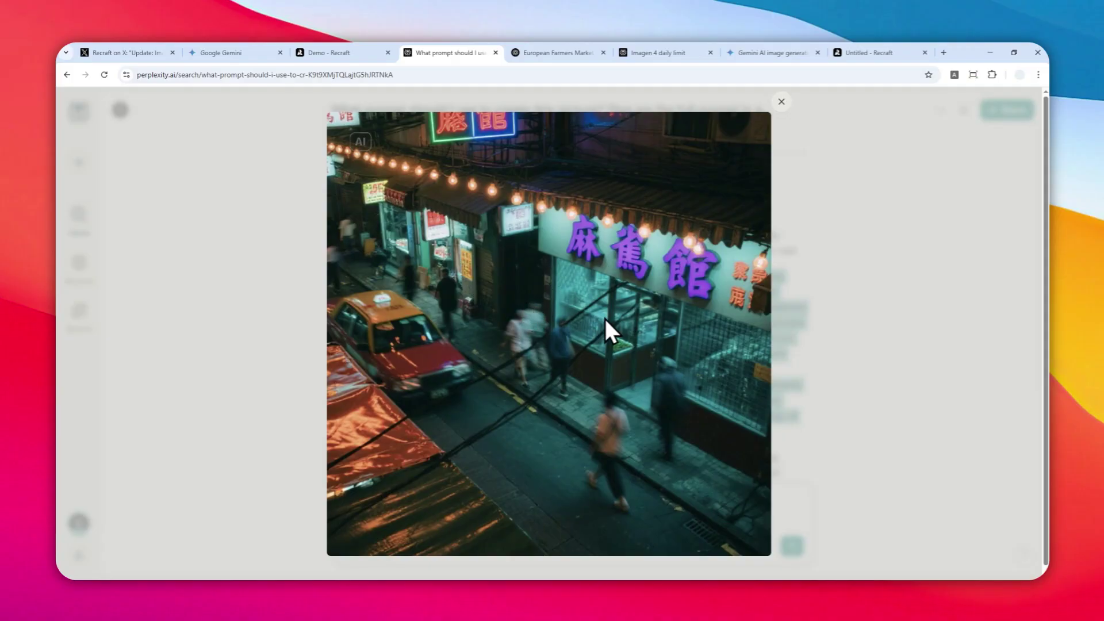
{"action": "mouse_move", "coordinate": [625, 315]}
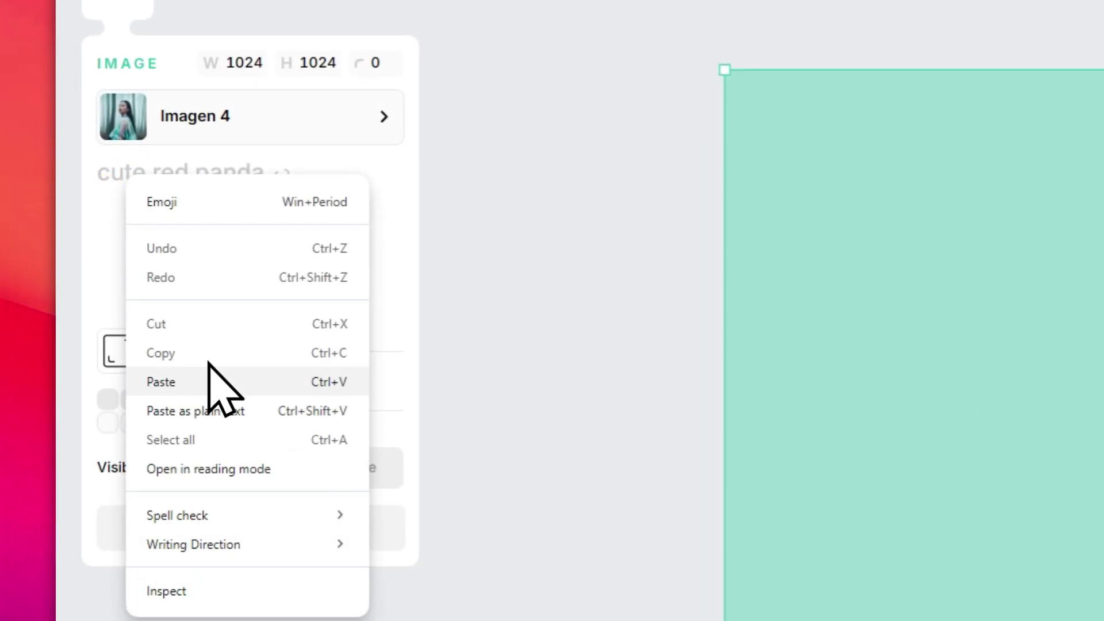
- Paste the neon street prompt, set proportions to 3:2, and generate two Imagen 4 images
{"action": "left_click", "coordinate": [184, 358]}
{"action": "scroll", "coordinate": [253, 356], "scroll_direction": "down", "scroll_amount": 4}
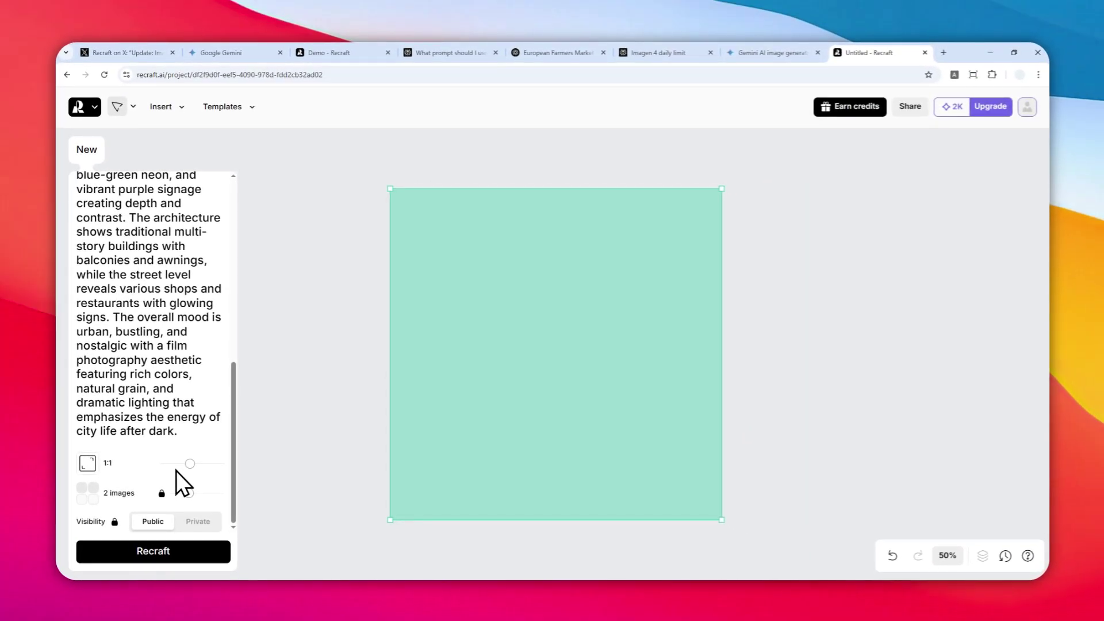
{"action": "left_click_drag", "start_coordinate": [191, 462], "coordinate": [172, 463]}
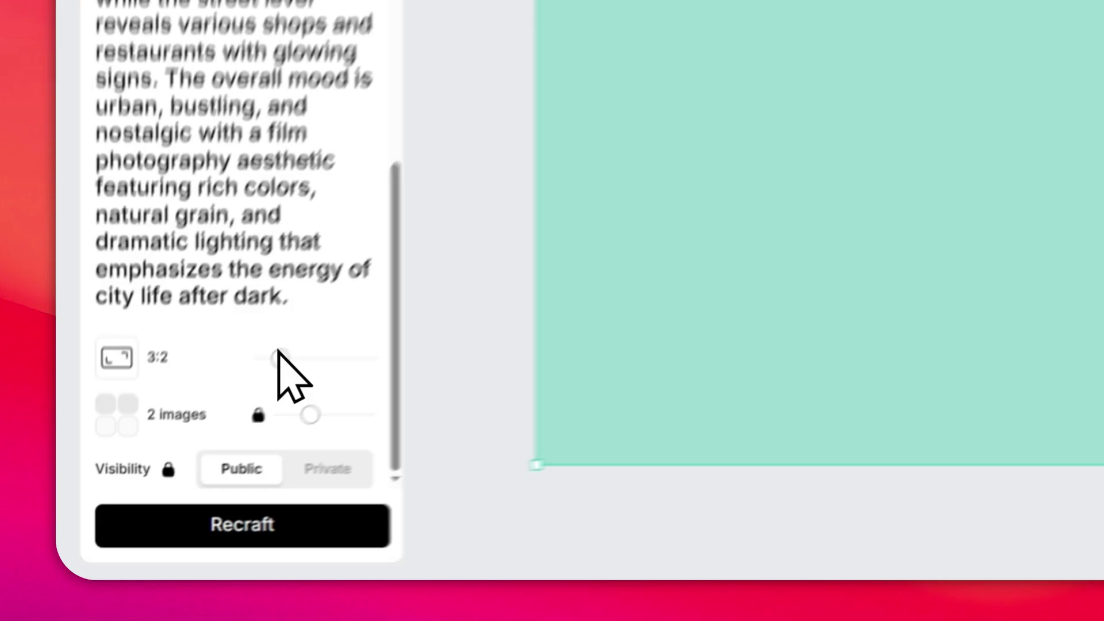
{"action": "mouse_move", "coordinate": [277, 355]}
{"action": "left_mouse_down"}
{"action": "mouse_move", "coordinate": [351, 356]}
{"action": "mouse_move", "coordinate": [273, 359]}
{"action": "left_mouse_up"}
{"action": "left_click_drag", "start_coordinate": [171, 465], "coordinate": [173, 465]}
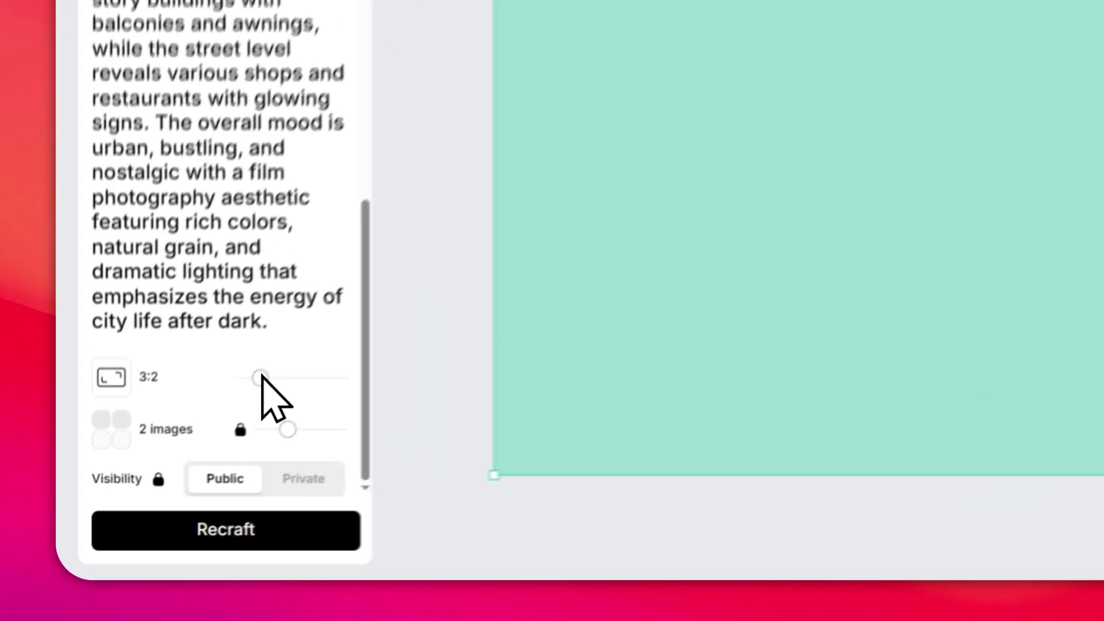
{"action": "left_click", "coordinate": [290, 525]}
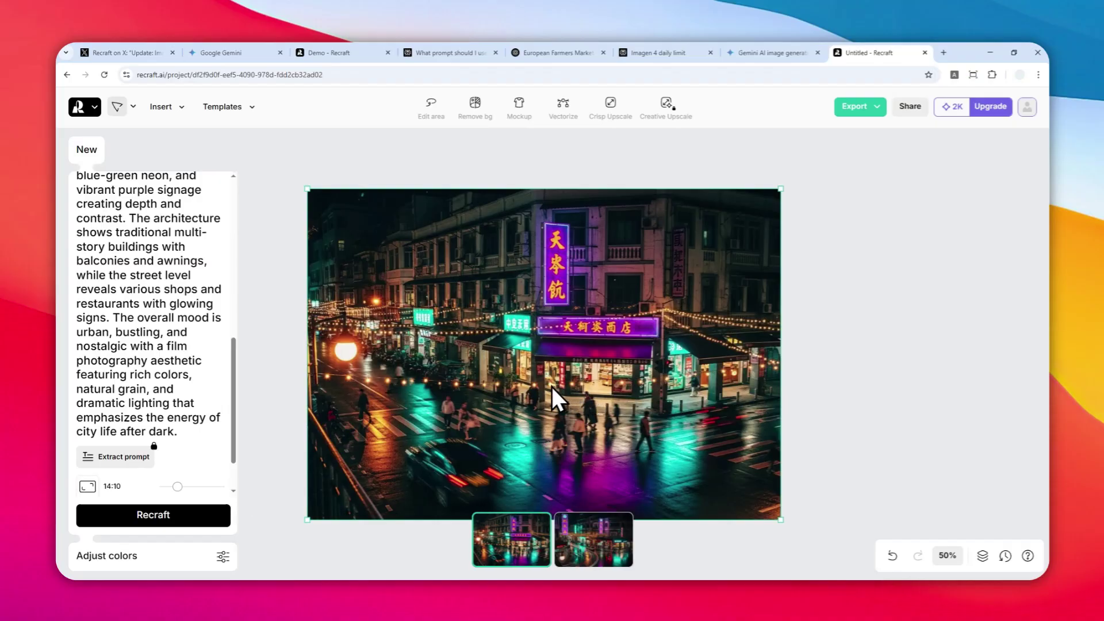
{"action": "left_click", "coordinate": [594, 533]}
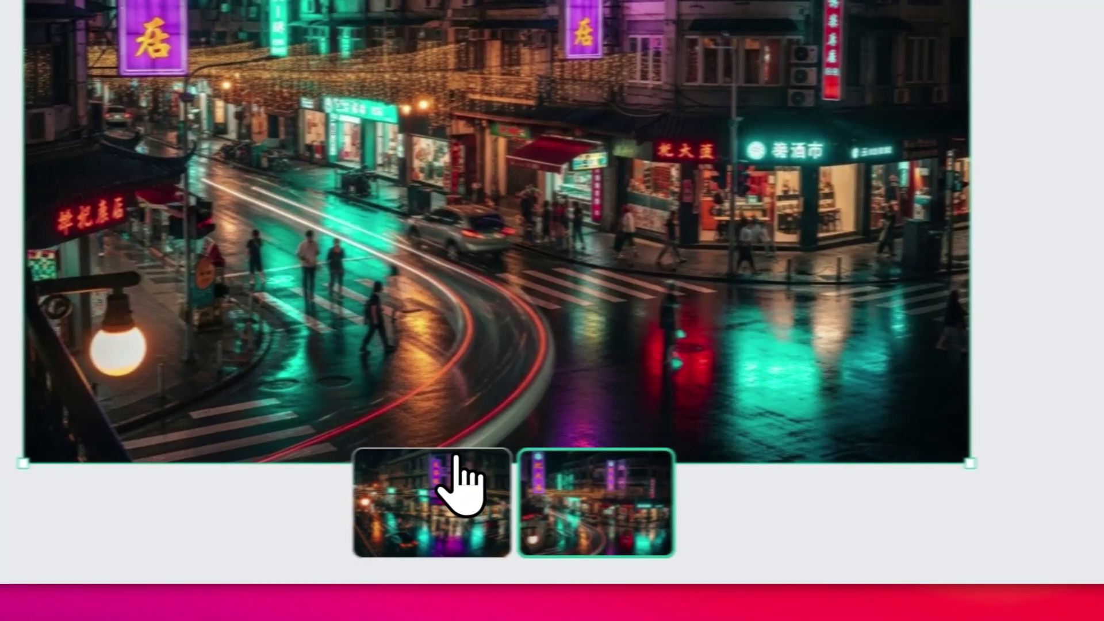
{"action": "left_click", "coordinate": [457, 468]}
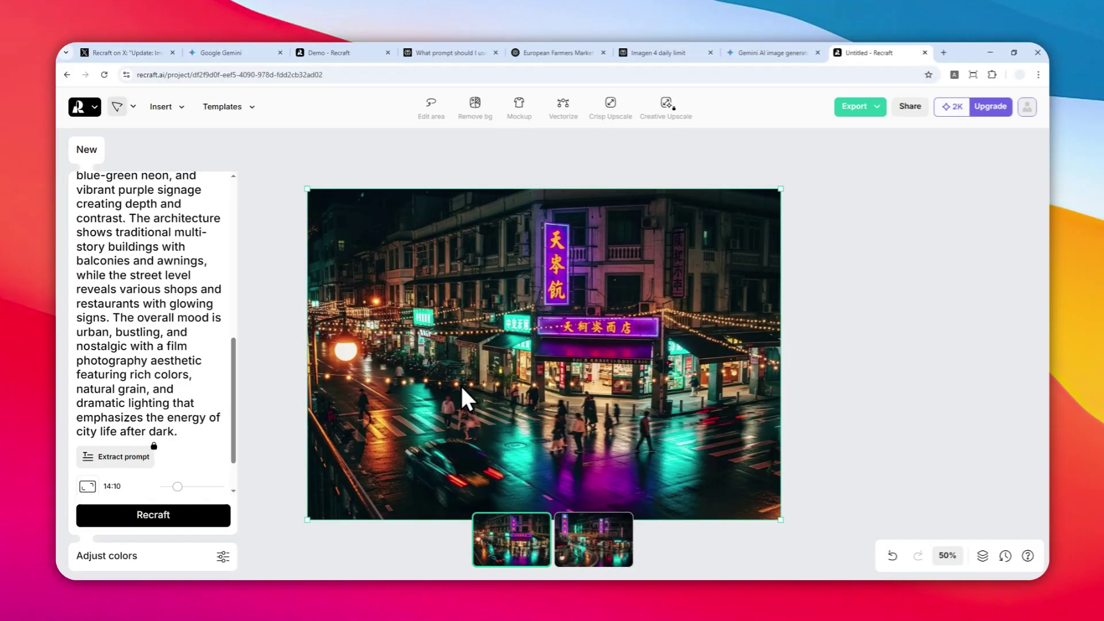
{"action": "scroll", "coordinate": [454, 383], "scroll_direction": "up", "scroll_amount": 3}
- Switch the generator's model to Imagen 4 Ultra from the External models list
{"action": "scroll", "coordinate": [144, 307], "scroll_direction": "up", "scroll_amount": 8}
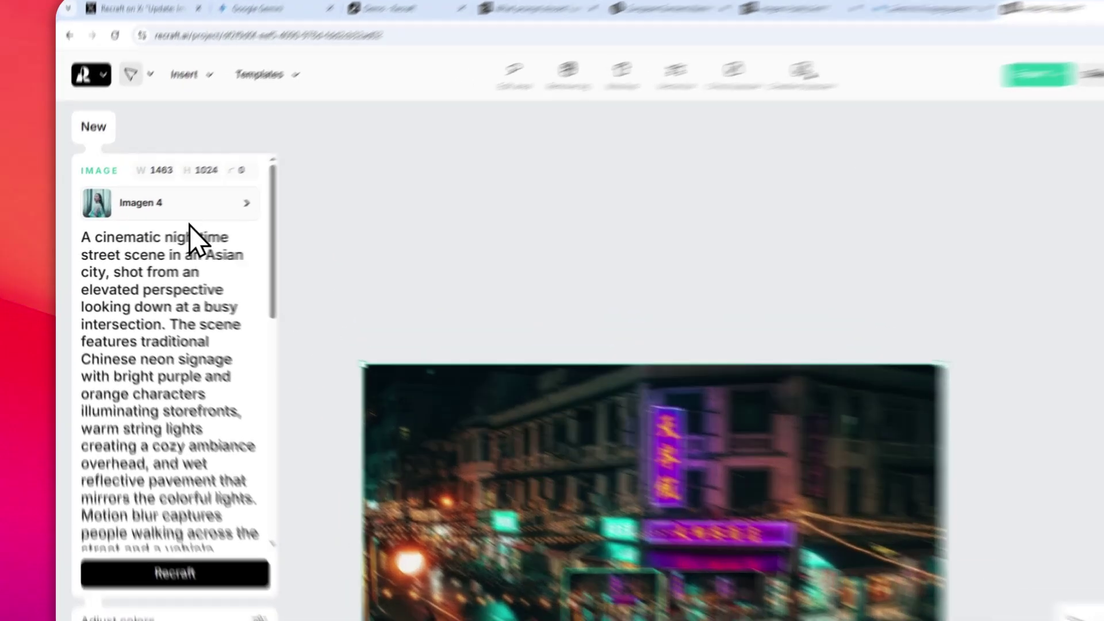
{"action": "left_click", "coordinate": [160, 205]}
{"action": "left_click", "coordinate": [473, 345]}
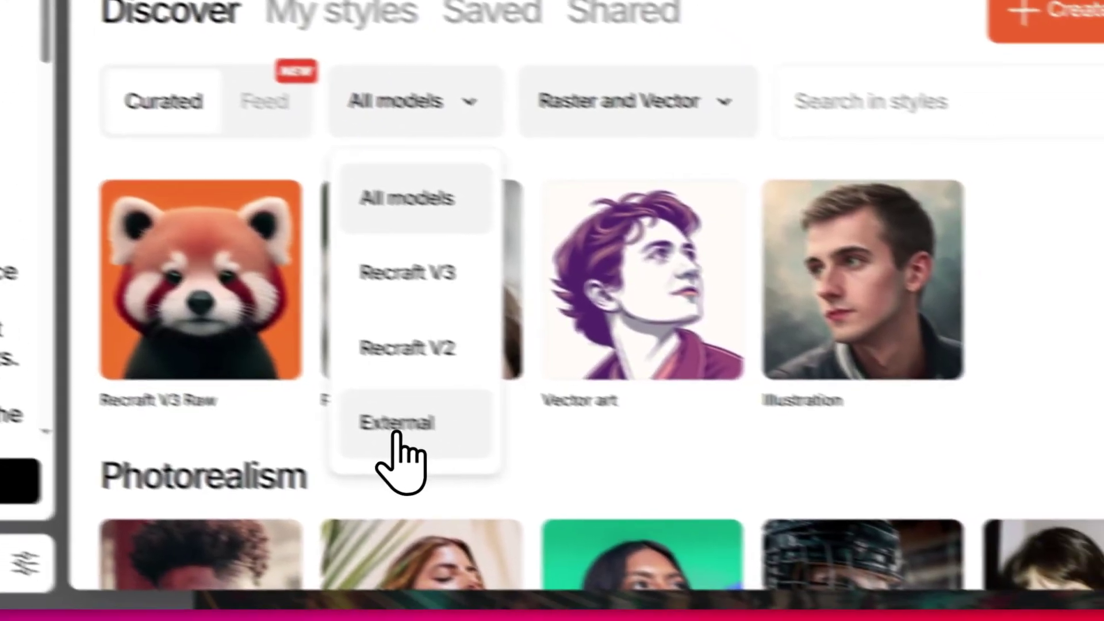
{"action": "left_click", "coordinate": [601, 491]}
{"action": "scroll", "coordinate": [570, 405], "scroll_direction": "down", "scroll_amount": 3}
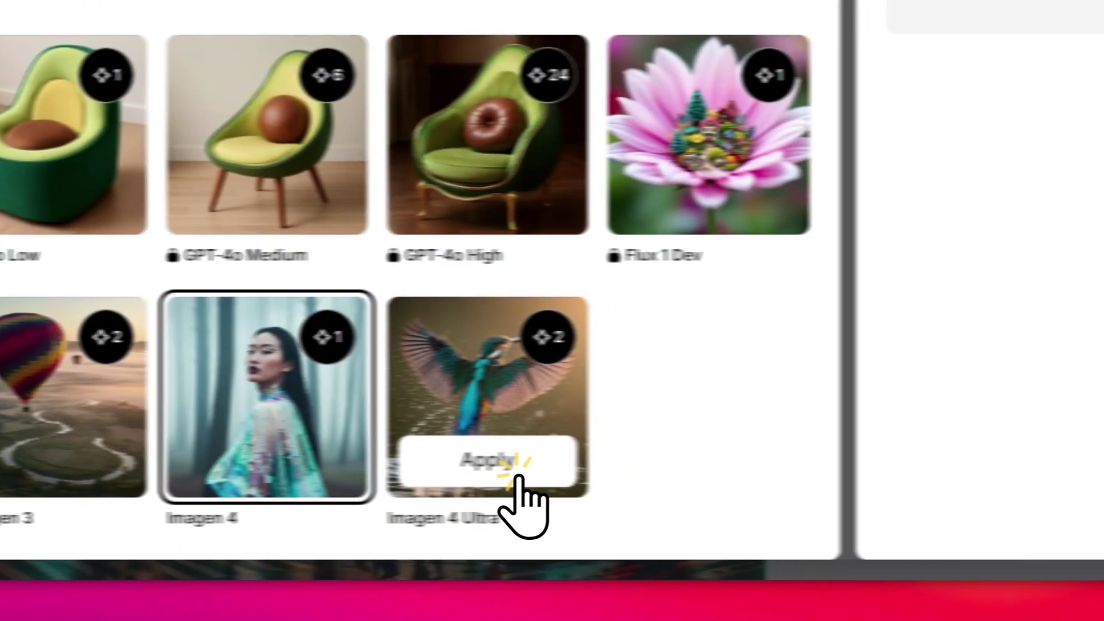
{"action": "left_click", "coordinate": [797, 473]}
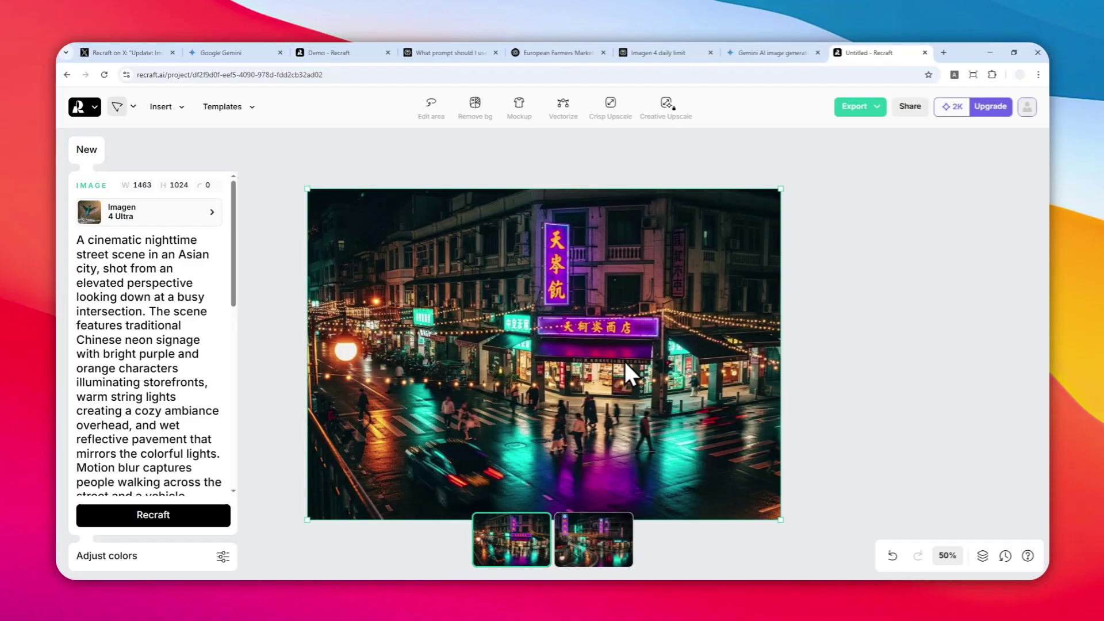
{"action": "scroll", "coordinate": [635, 363], "scroll_direction": "down", "scroll_amount": 2}
{"action": "scroll", "coordinate": [630, 354], "scroll_direction": "up", "scroll_amount": 2}
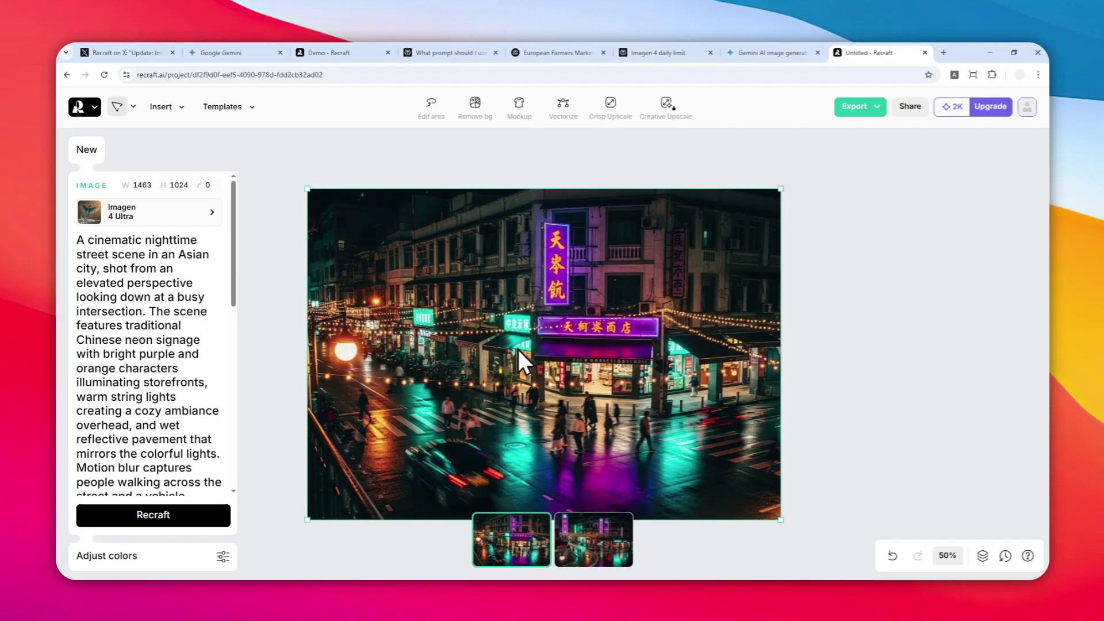